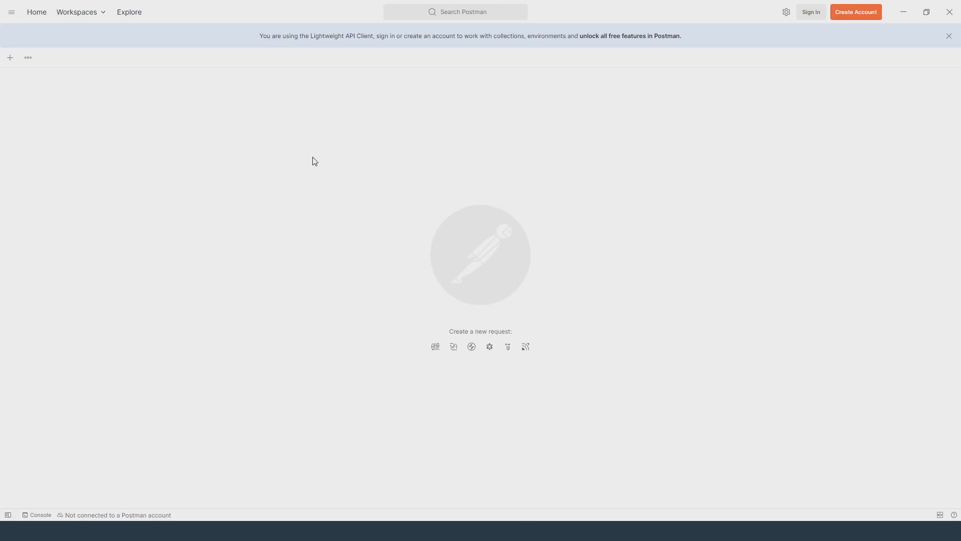
{"action": "left_click", "coordinate": [10, 57]}
{"action": "left_click", "coordinate": [52, 106]}
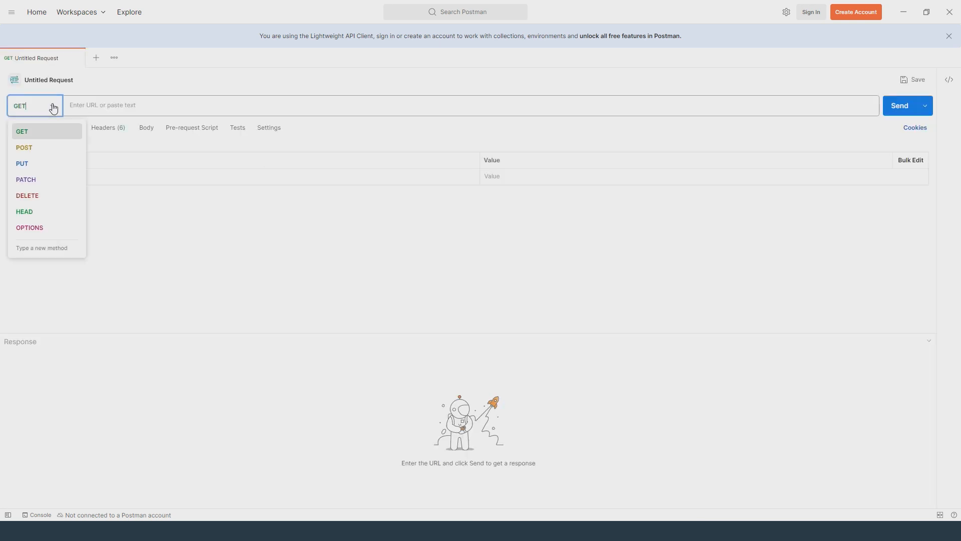
{"action": "left_click", "coordinate": [36, 147]}
{"action": "right_click", "coordinate": [99, 111]}
{"action": "left_click", "coordinate": [118, 170]}
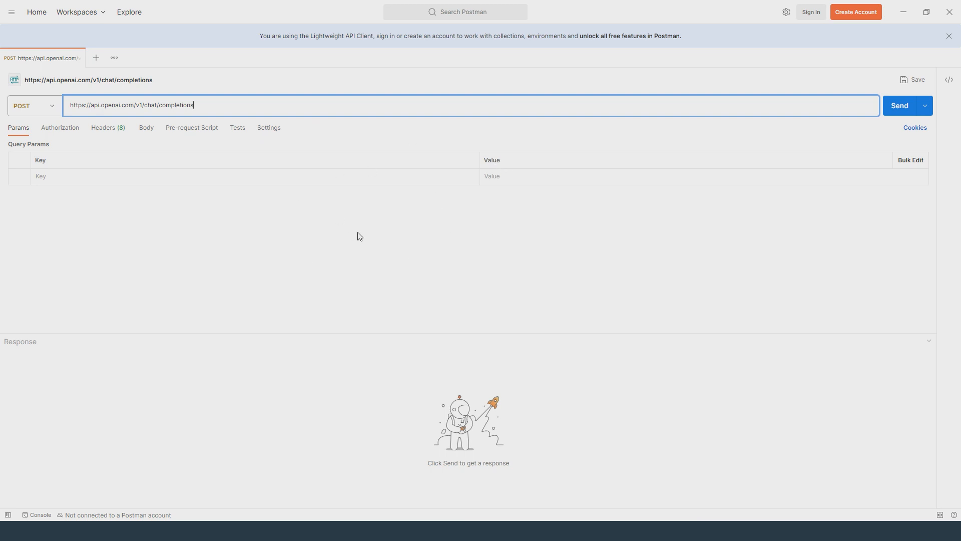
Add a Content-Type header with the value application/json to the request
{"action": "left_click", "coordinate": [103, 132]}
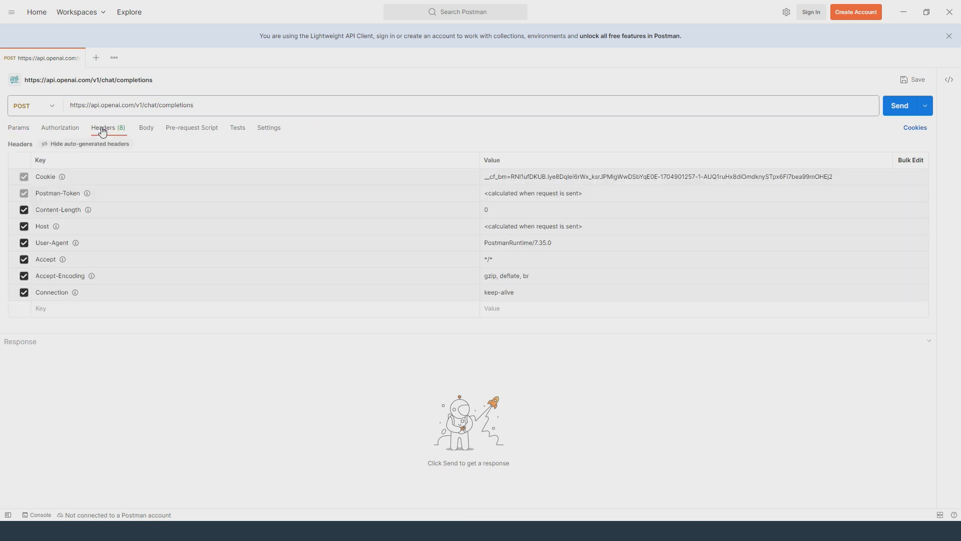
{"action": "left_click", "coordinate": [178, 311]}
{"action": "type", "text": "Con"}
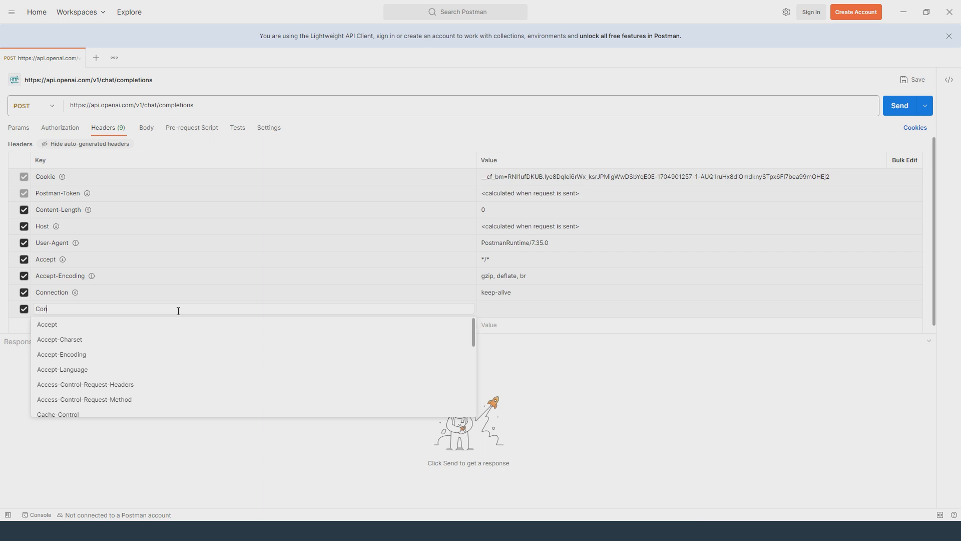
{"action": "type", "text": "tent-Type"}
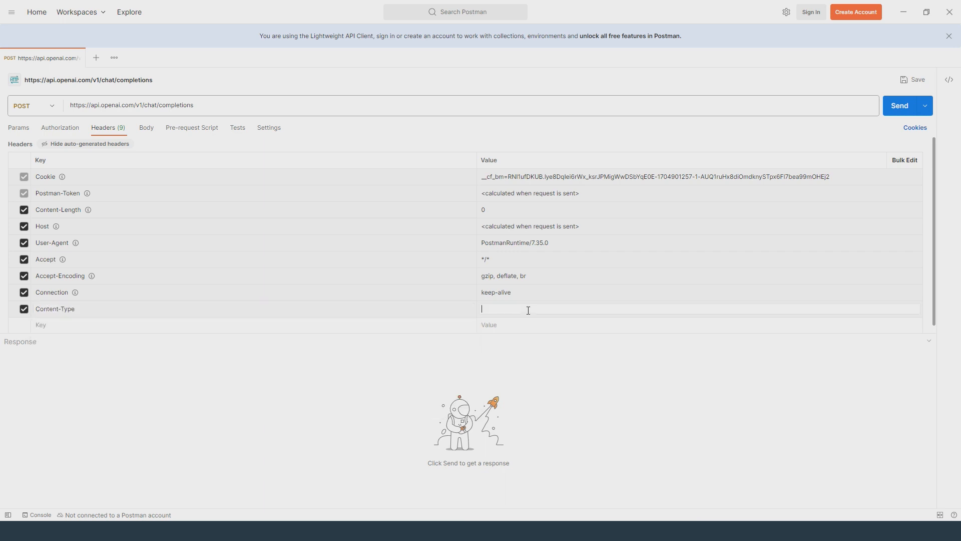
{"action": "type", "text": "appli"}
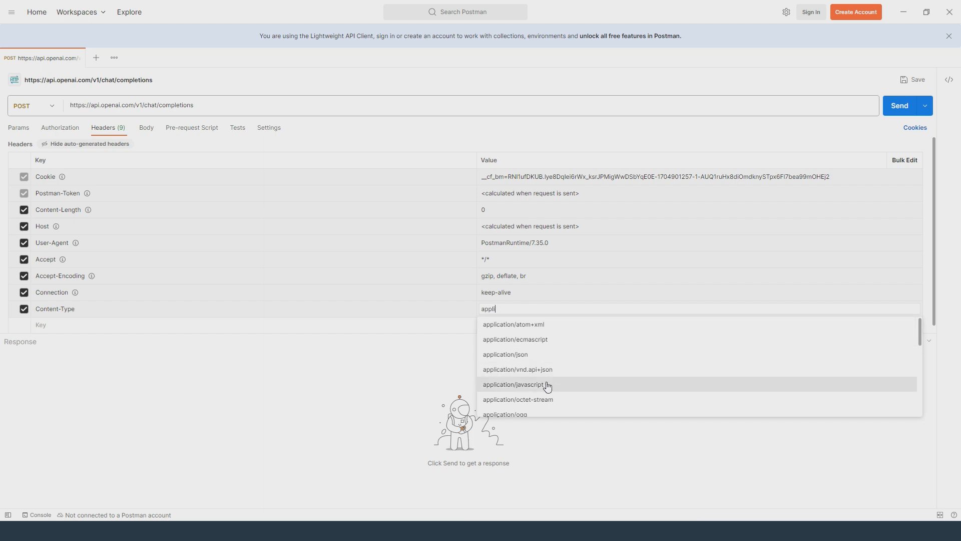
{"action": "type", "text": "cation/j"}
{"action": "left_click", "coordinate": [526, 324]}
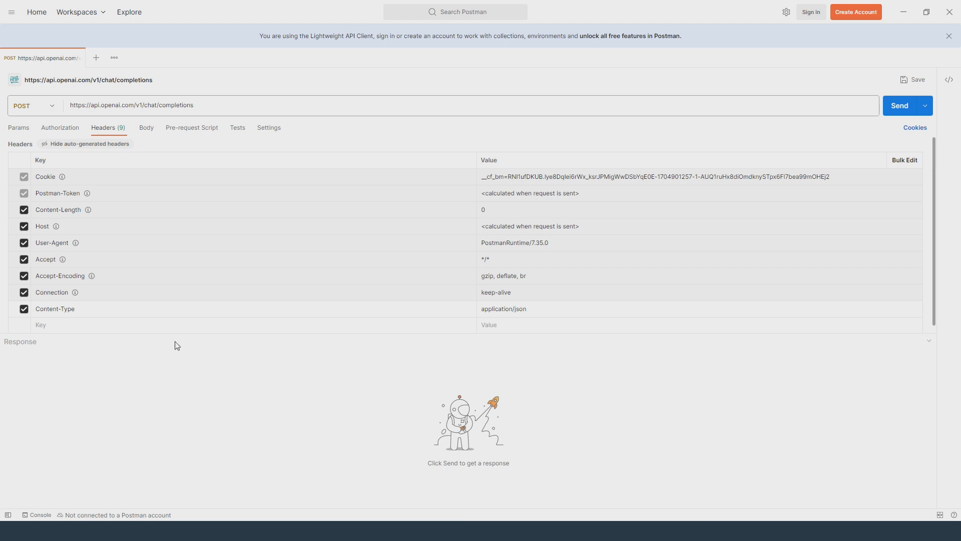
Add an Authorization header to the request and enter the OpenAI API key as its value
{"action": "left_click", "coordinate": [108, 326]}
{"action": "type", "text": "A"}
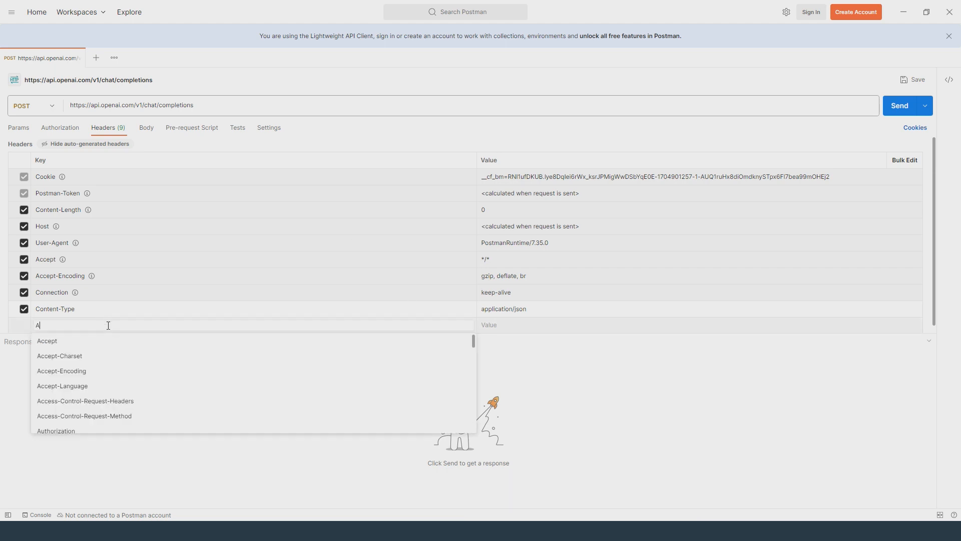
{"action": "type", "text": "uthorization"}
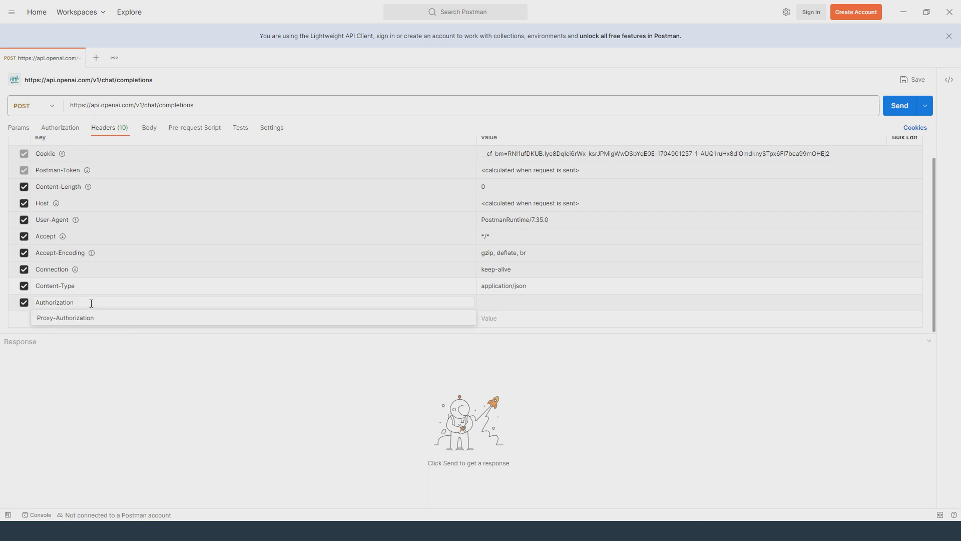
{"action": "left_click", "coordinate": [523, 303]}
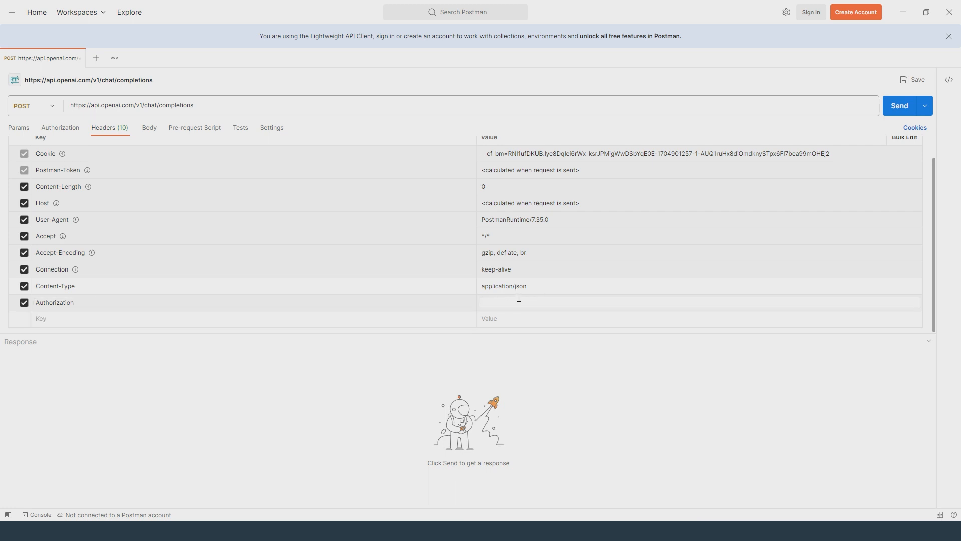
{"action": "type", "text": "Your API key from OpenAI"}
{"action": "left_click", "coordinate": [150, 133]}
{"action": "left_click", "coordinate": [180, 147]}
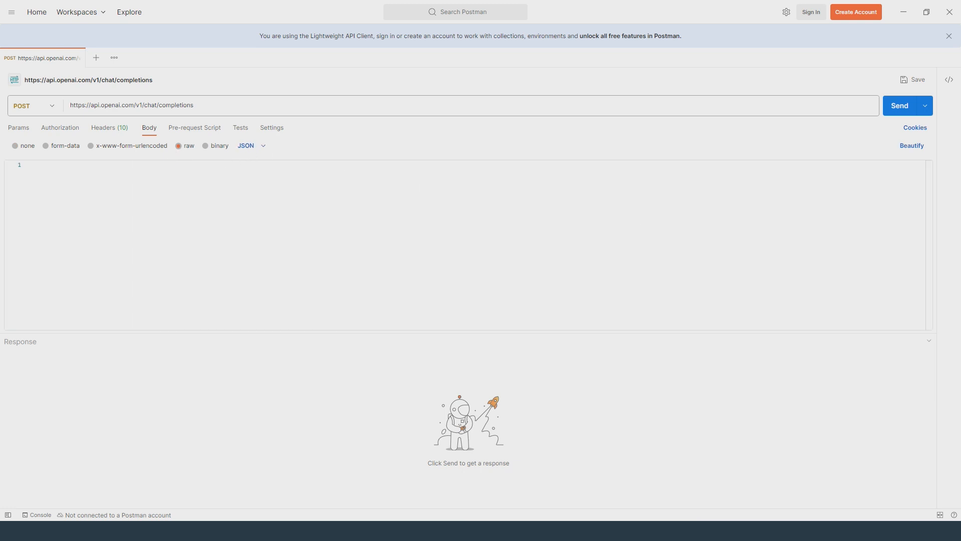
{"action": "left_click", "coordinate": [70, 164]}
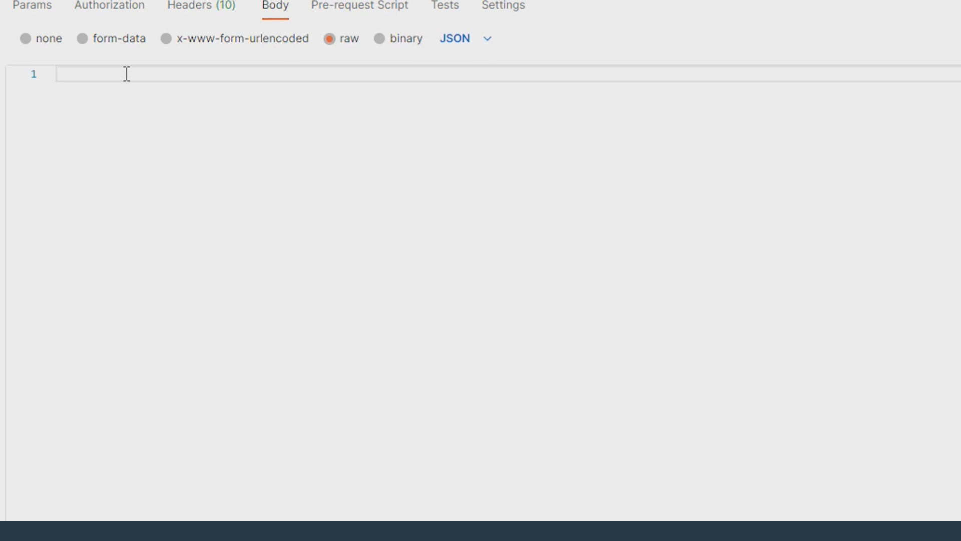
{"action": "type", "text": "{   \"model\": \"gpt-4-vision-preview\",   \"messages\": [     {       \"role\": \"user\",       \"content\": [         {           \"type\": \"text\",           \"text\": \"Give me some information about this image.\"         },         {           \"type\": \"image_url\",           \"image_url\": {             \"url\": \"https://cdn.britannica.com/24/189624-050-F3C5BAA9/Mona-Lisa-oil-wood-panel-Leonardo-da.jpg\"           }         }       ]     }   ],   \"max_tokens\": 300 }"}
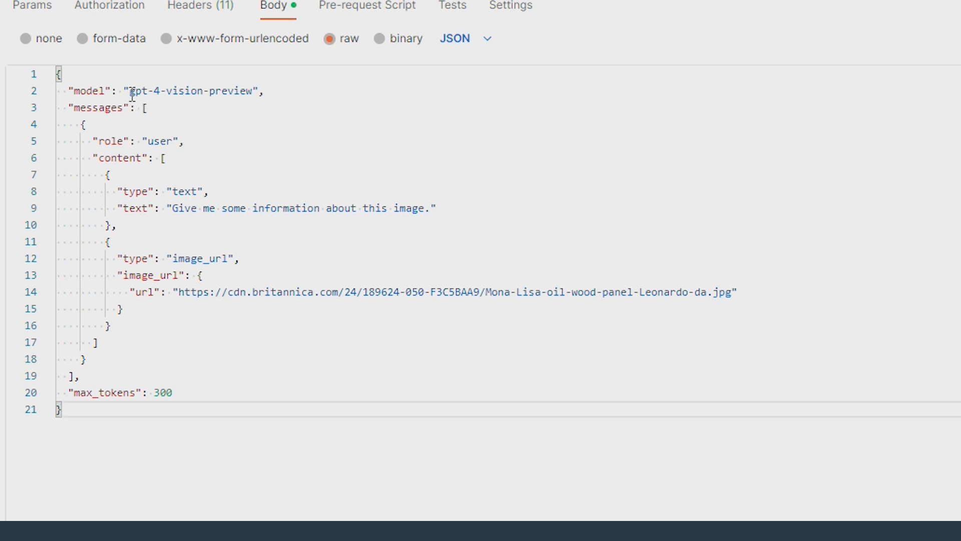
Check the model and image URL in the body, send the request and examine the assistant's message content in the response
{"action": "left_click_drag", "start_coordinate": [129, 90], "coordinate": [255, 93]}
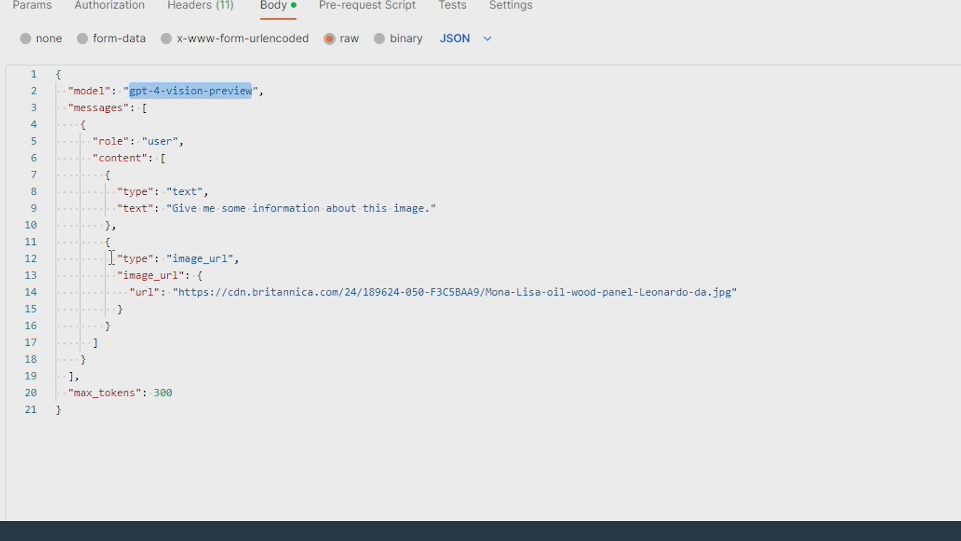
{"action": "left_click_drag", "start_coordinate": [115, 259], "coordinate": [160, 259]}
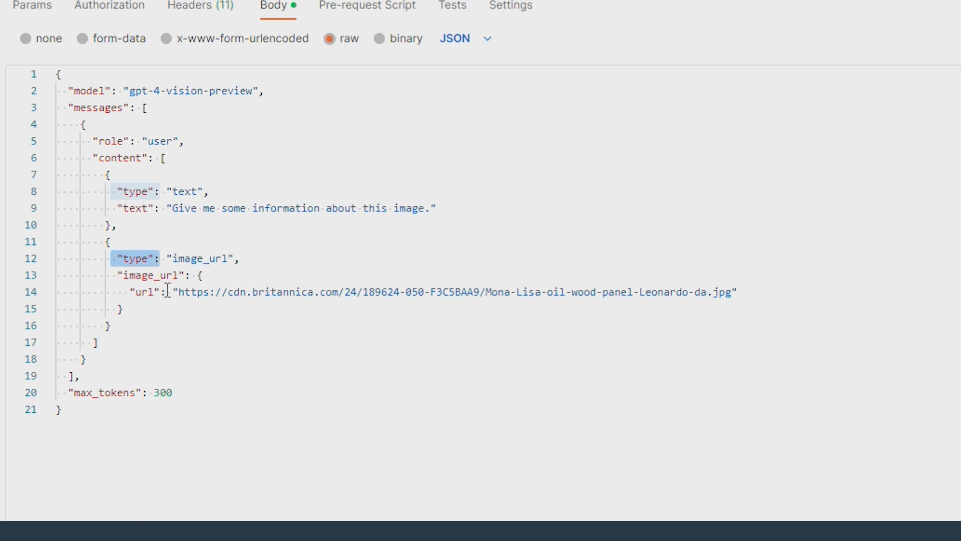
{"action": "left_click_drag", "start_coordinate": [183, 293], "coordinate": [735, 284]}
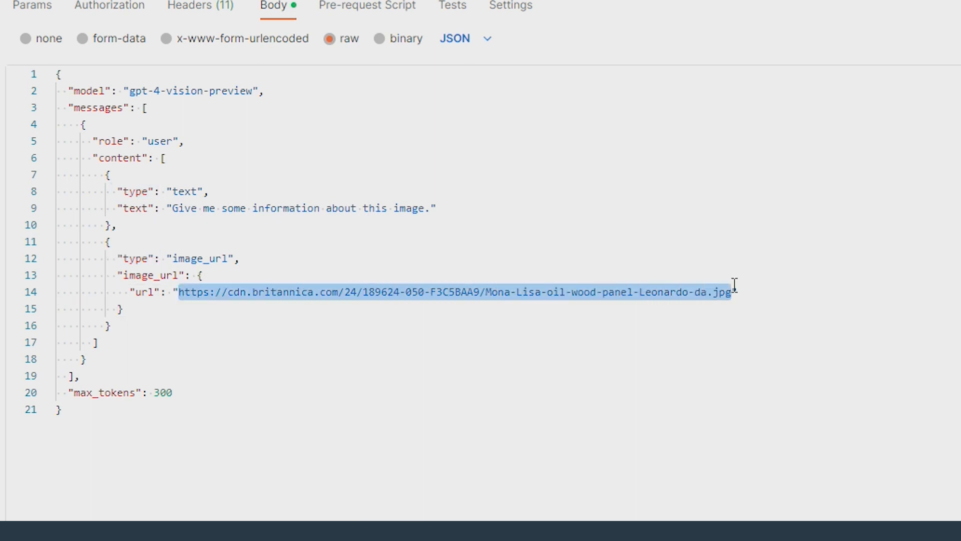
{"action": "left_click_drag", "start_coordinate": [517, 530], "coordinate": [517, 427]}
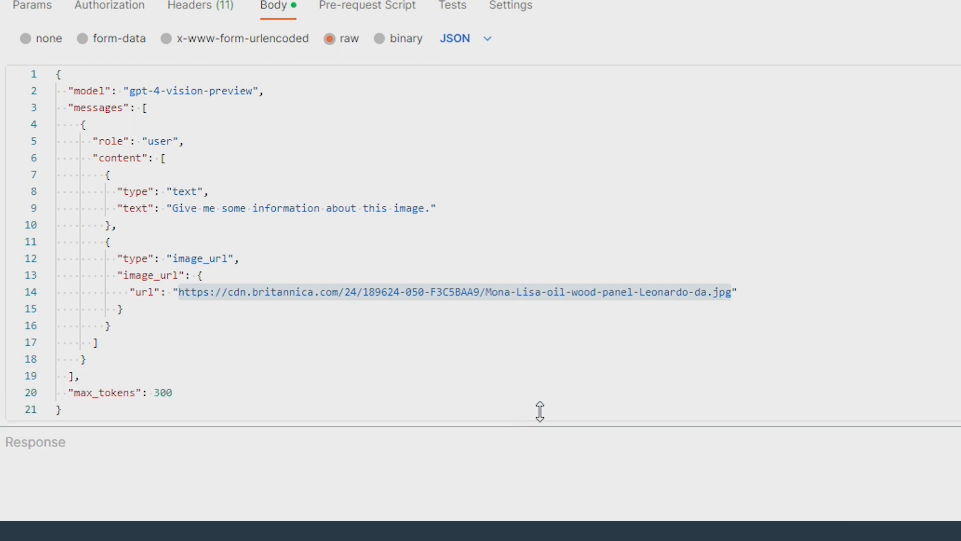
{"action": "left_click", "coordinate": [269, 161]}
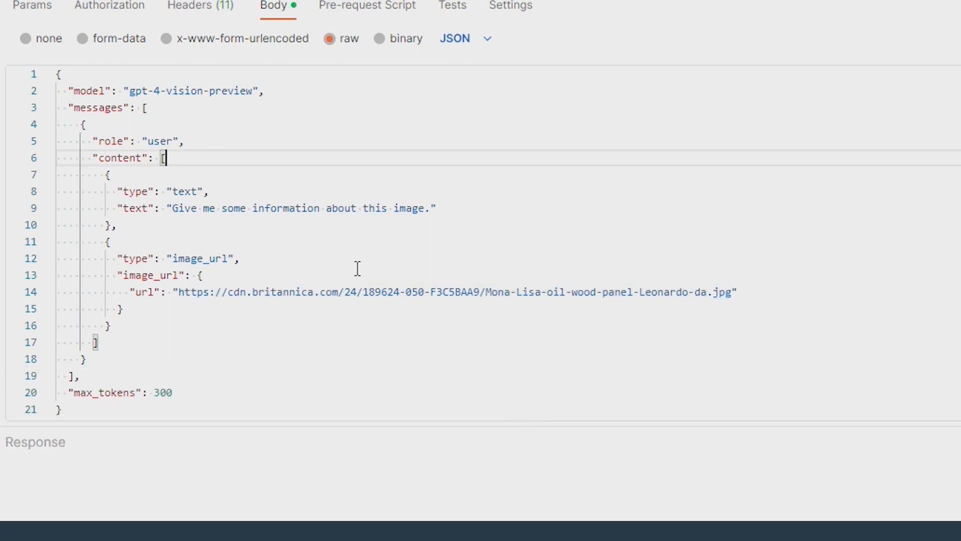
{"action": "key", "text": "ctrl+Return"}
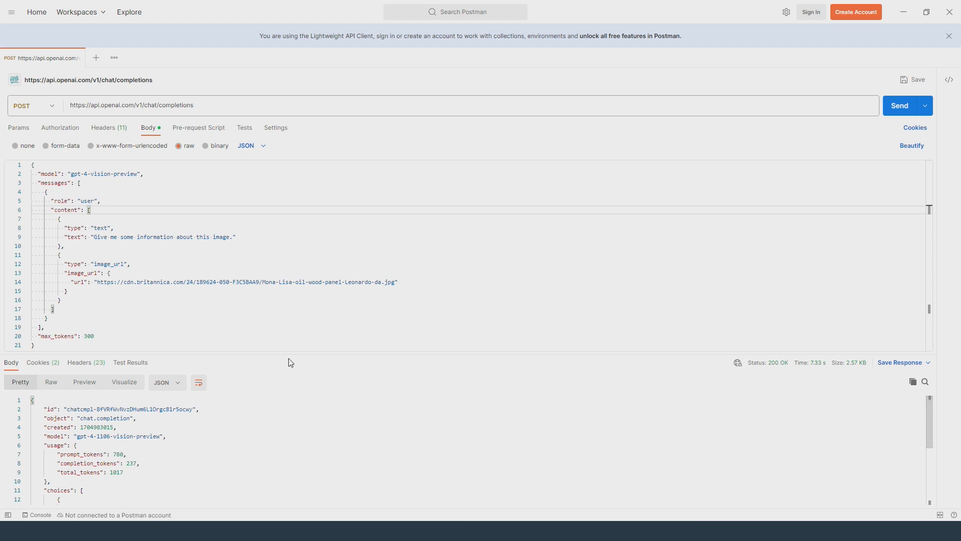
{"action": "left_click_drag", "start_coordinate": [288, 352], "coordinate": [373, 247]}
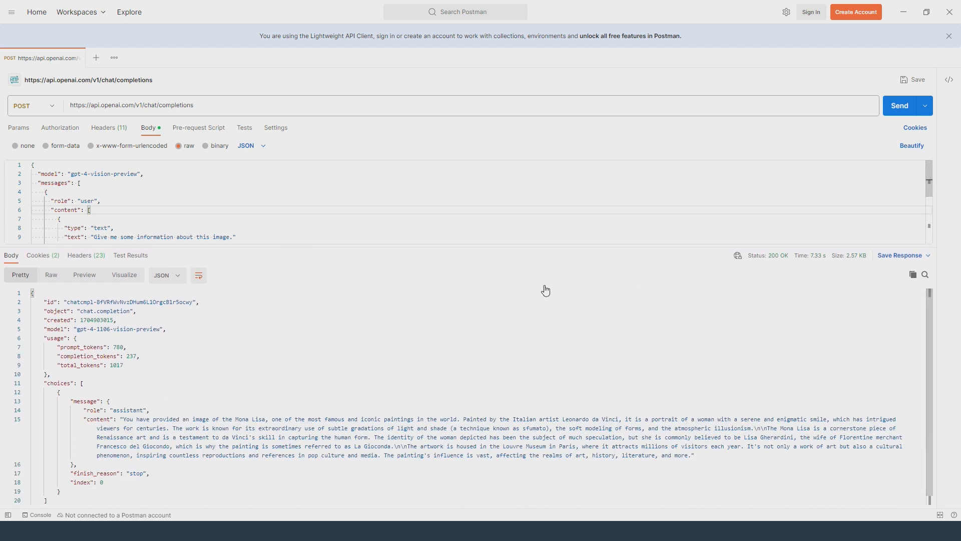
{"action": "scroll", "coordinate": [239, 372], "scroll_direction": "down", "scroll_amount": 1}
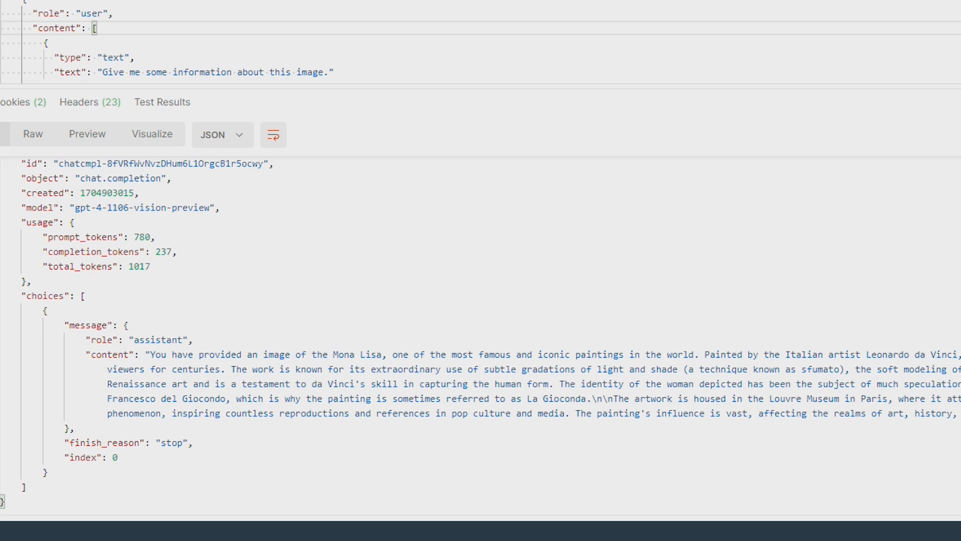
{"action": "left_click_drag", "start_coordinate": [956, 413], "coordinate": [144, 354]}
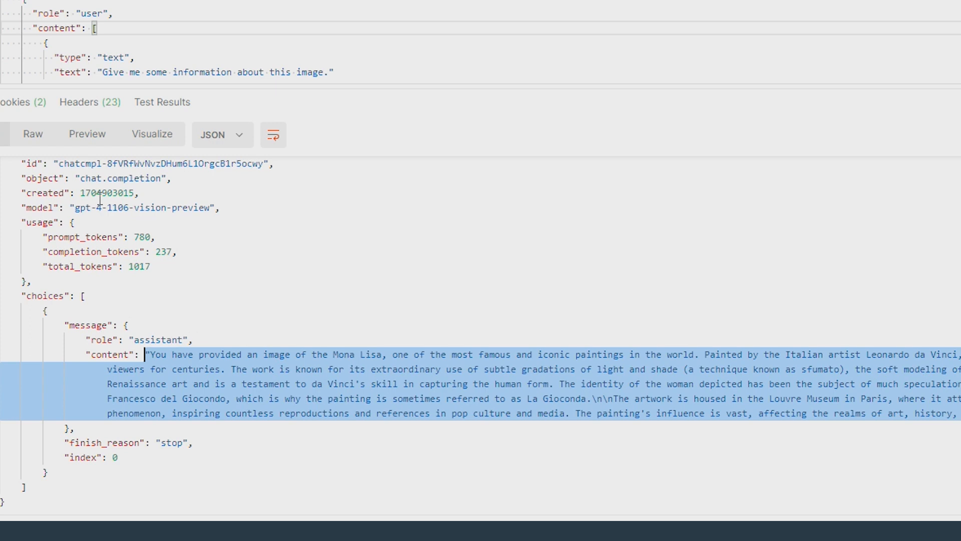
{"action": "left_click", "coordinate": [204, 398]}
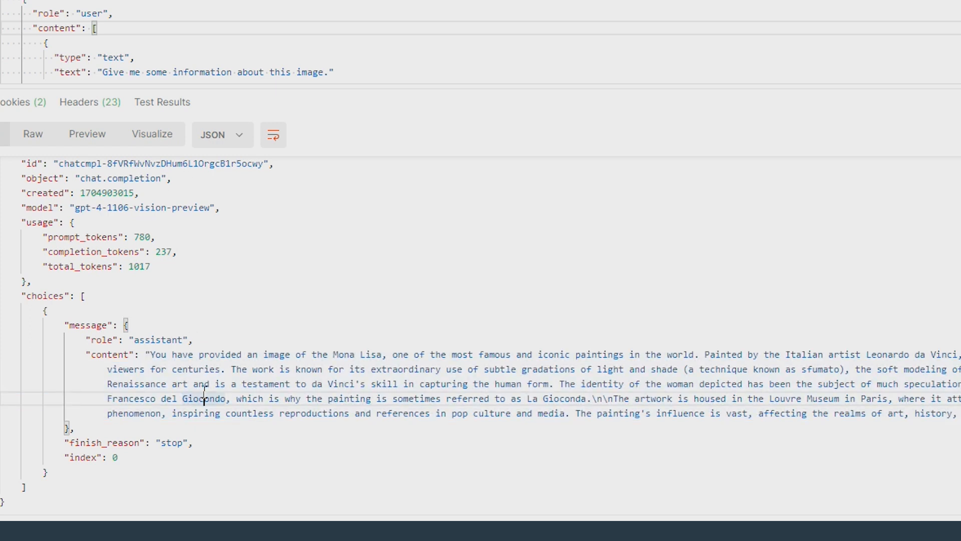
Change the prompt text in the body to "Give me the artist's name and title of the image, with no other information."
{"action": "left_click_drag", "start_coordinate": [341, 89], "coordinate": [360, 245]}
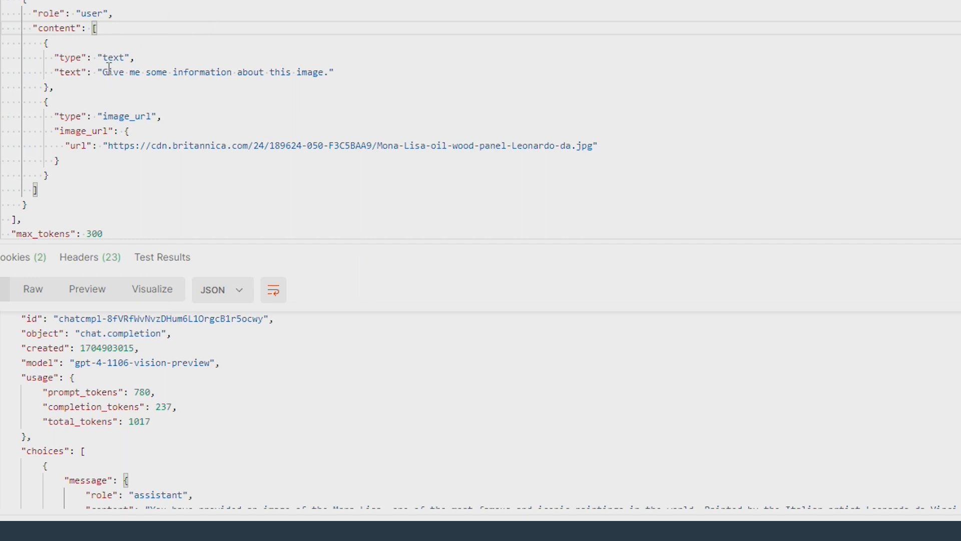
{"action": "left_click_drag", "start_coordinate": [103, 75], "coordinate": [333, 76]}
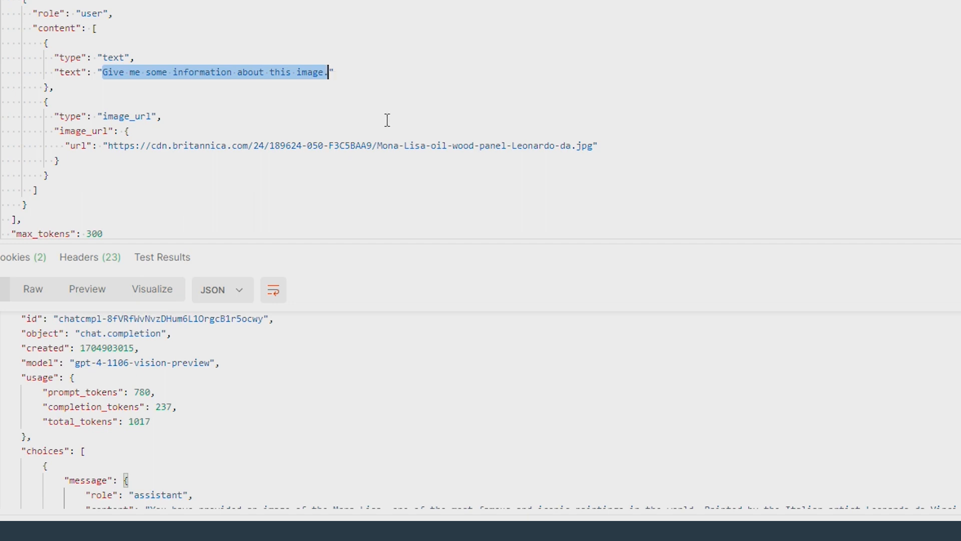
{"action": "type", "text": "Give me the "}
{"action": "type", "text": "artist"}
{"action": "type", "text": "'s name"}
{"action": "type", "text": "title of th"}
{"action": "type", "text": "e image"}
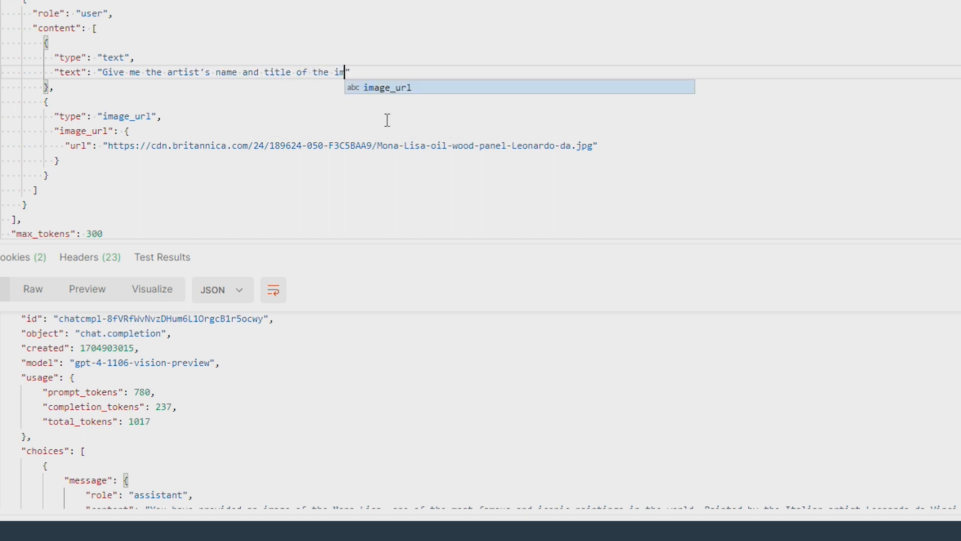
{"action": "type", "text": "."}
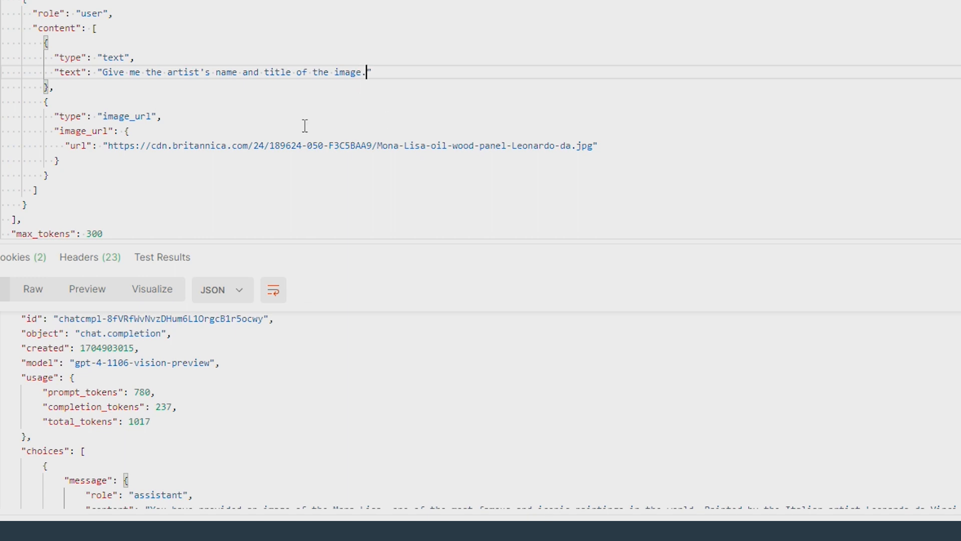
{"action": "key", "text": "BackSpace"}
{"action": "type", "text": ", "}
{"action": "type", "text": "with no other "}
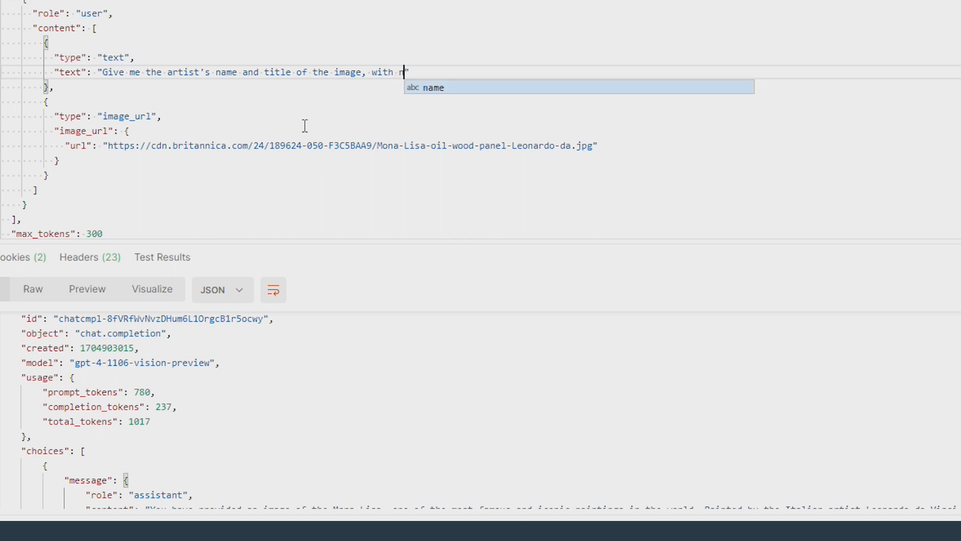
{"action": "type", "text": "information."}
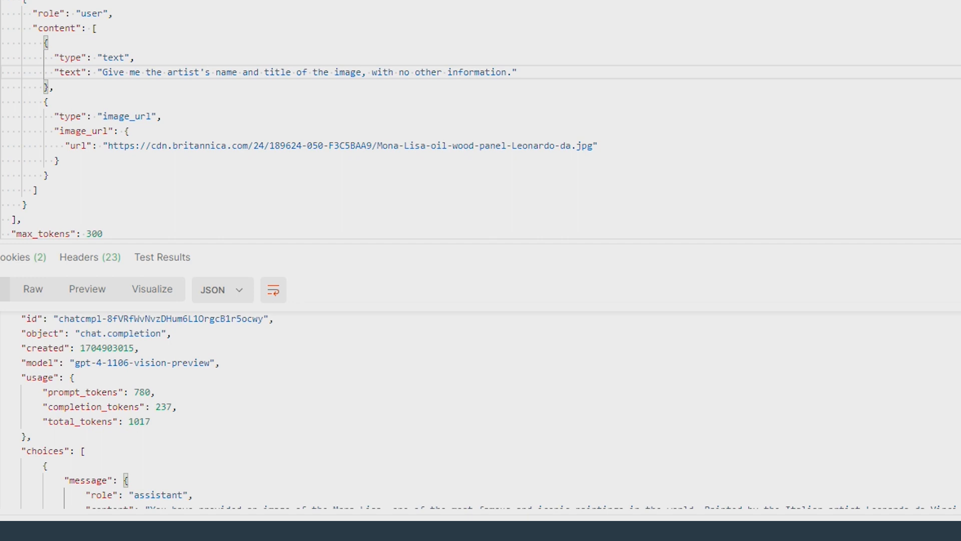
{"action": "left_click_drag", "start_coordinate": [109, 145], "coordinate": [593, 146]}
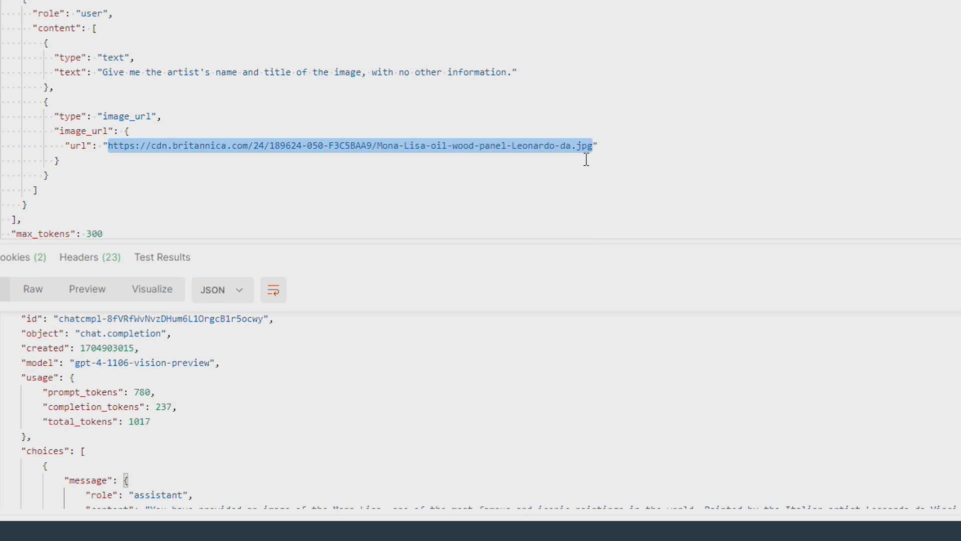
{"action": "type", "text": "https://cdn.britannica.com/15/155215-050-CEFDB177/painting-Vincent-Van-Gogh-Sunflowers-canvas-Oil.jpg"}
{"action": "scroll", "coordinate": [413, 151], "scroll_direction": "down", "scroll_amount": 1}
{"action": "scroll", "coordinate": [412, 150], "scroll_direction": "up", "scroll_amount": 1}
{"action": "key", "text": "ctrl+Return"}
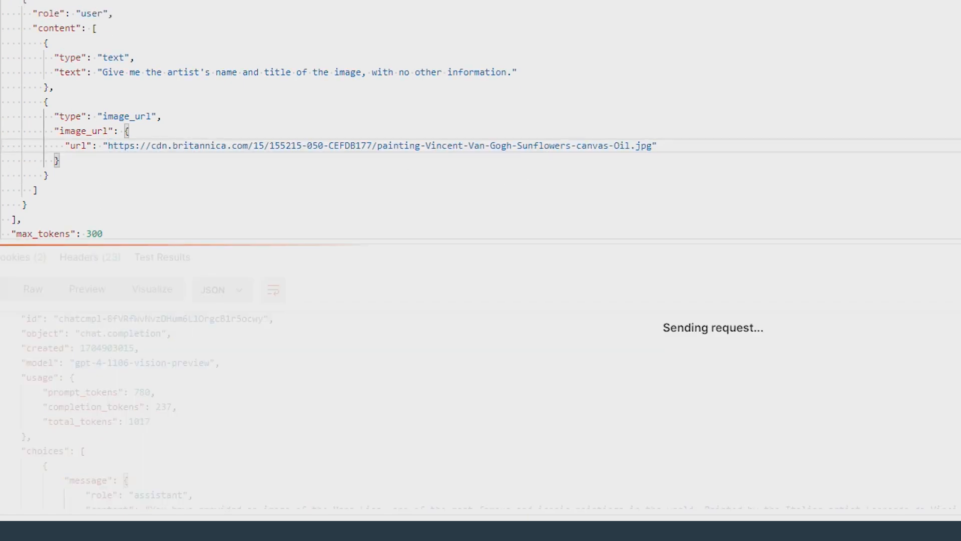
{"action": "left_click_drag", "start_coordinate": [641, 241], "coordinate": [661, 76]}
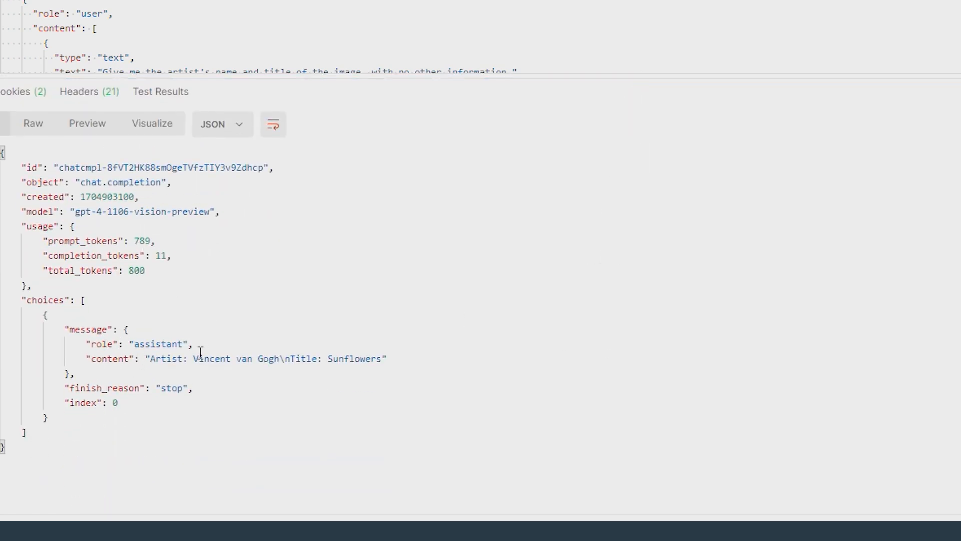
{"action": "left_click_drag", "start_coordinate": [240, 79], "coordinate": [240, 144]}
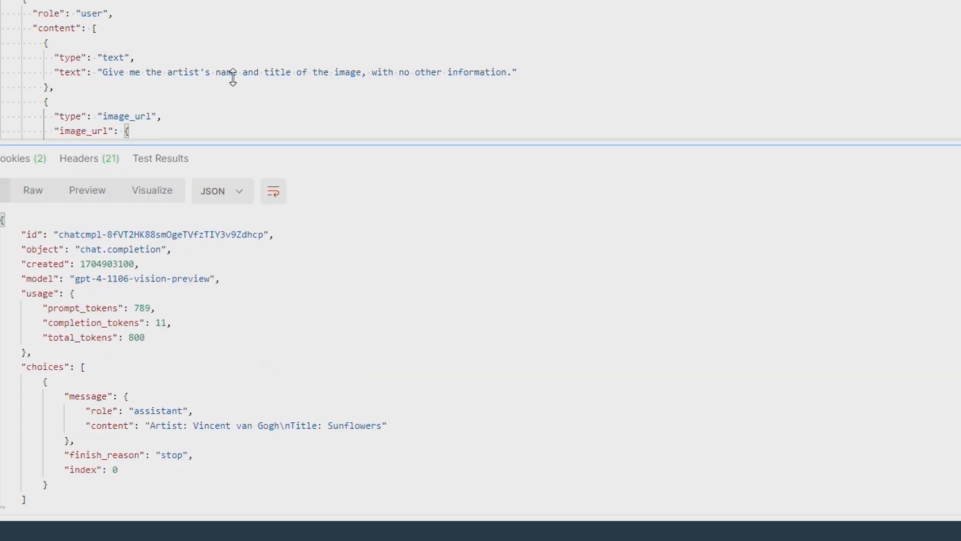